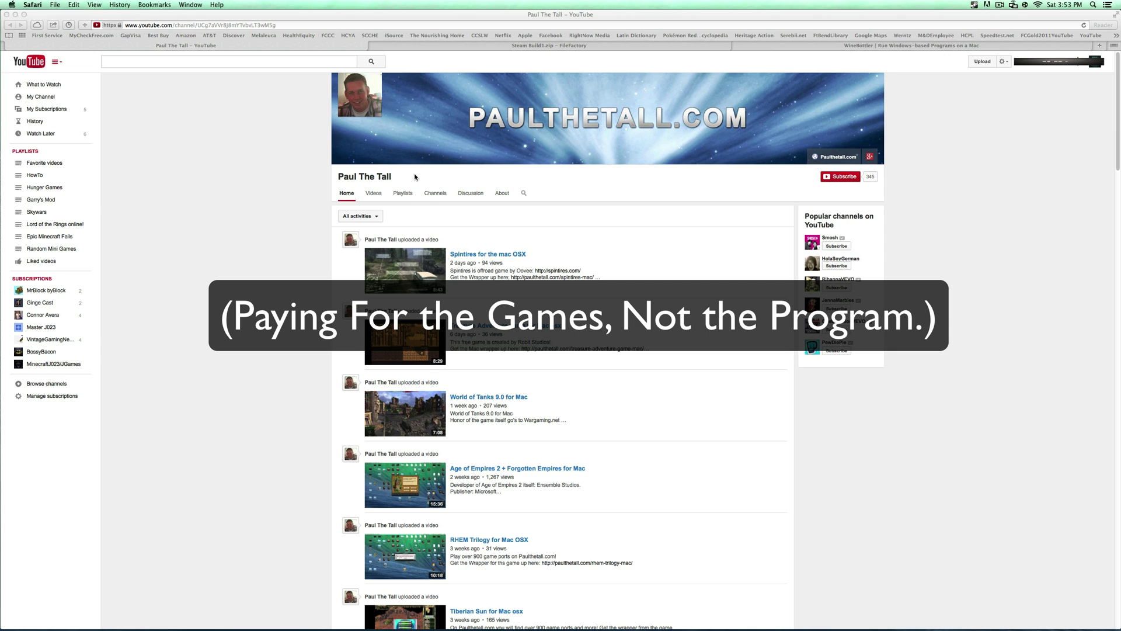
- Switch from the YouTube channel to the WineBottler homepage tab with the 1.7.16 and 1.6.1 downloads
scroll(436, 198, "down", 1)
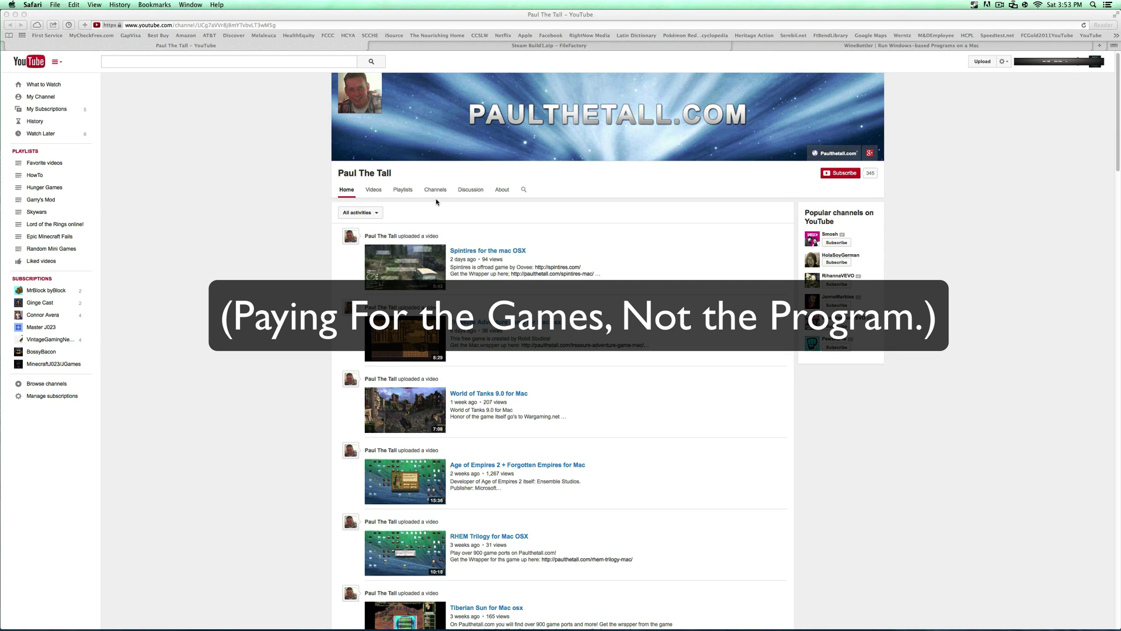
scroll(437, 204, "up", 1)
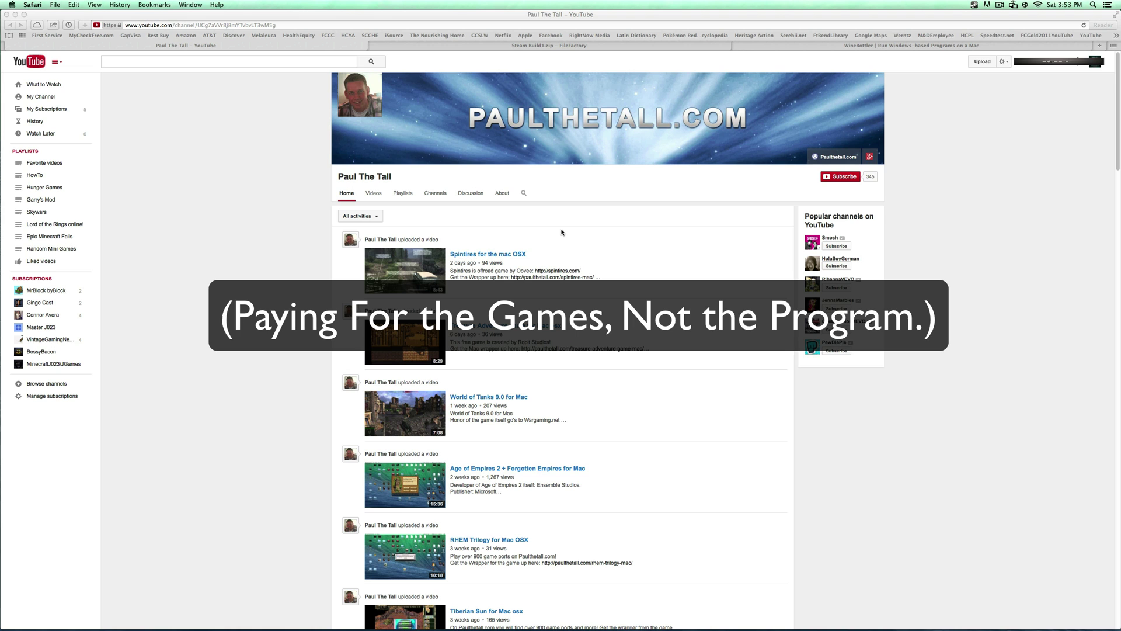
left_click(761, 47)
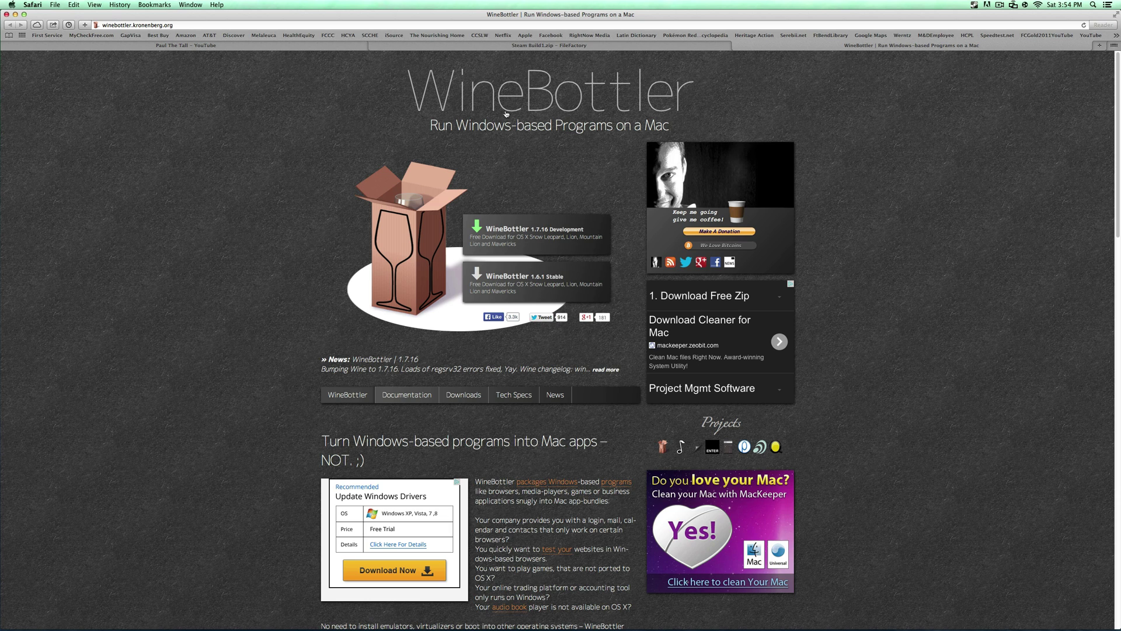
- Open the Steam Build1.zip FileFactory page and scroll to its Fast and Slow Download options
left_click(536, 46)
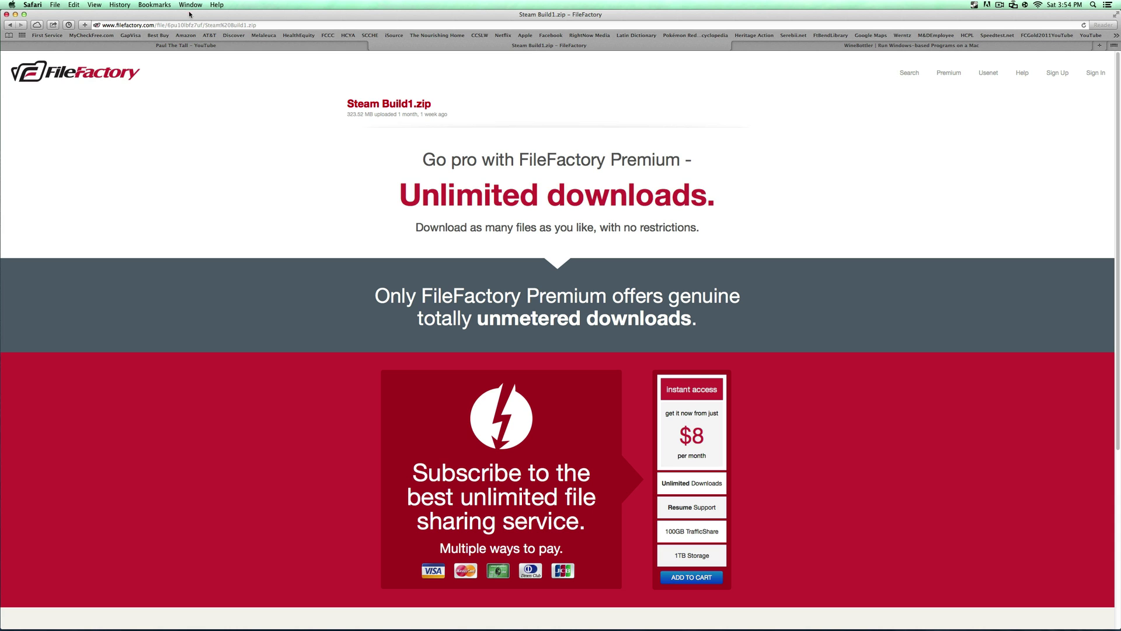
left_click(135, 27)
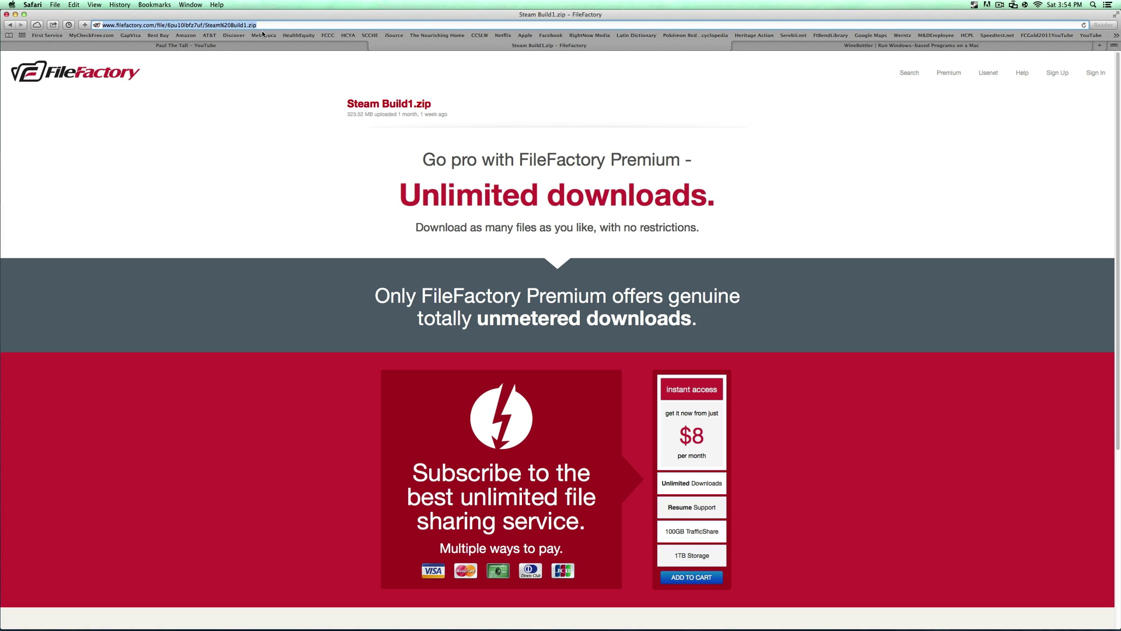
left_click(346, 25)
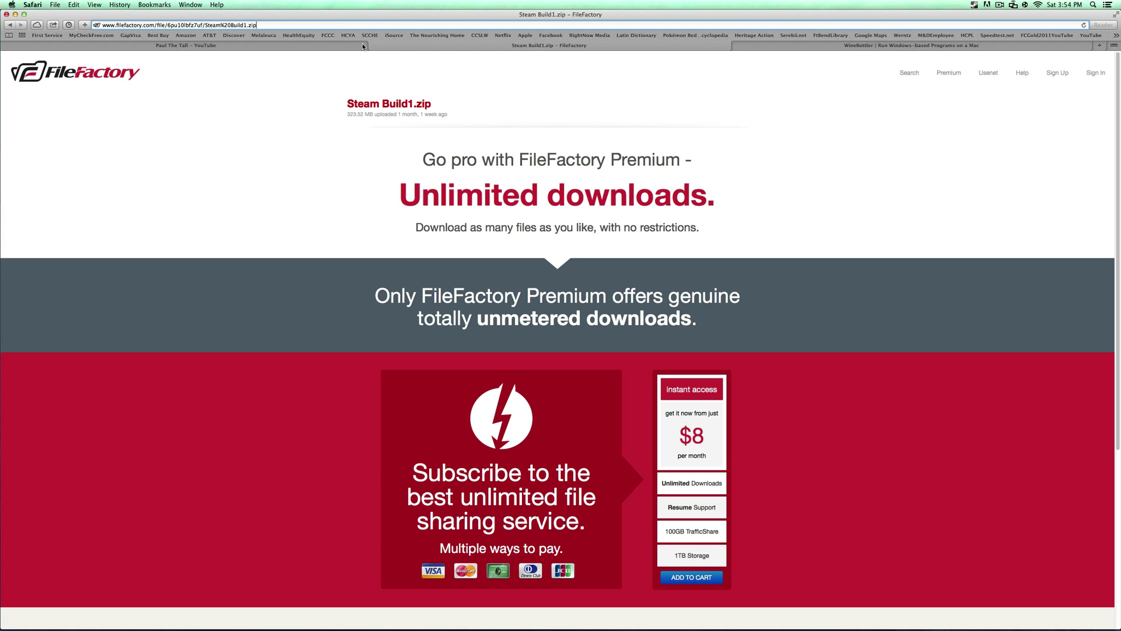
left_click_drag(348, 105, 432, 105)
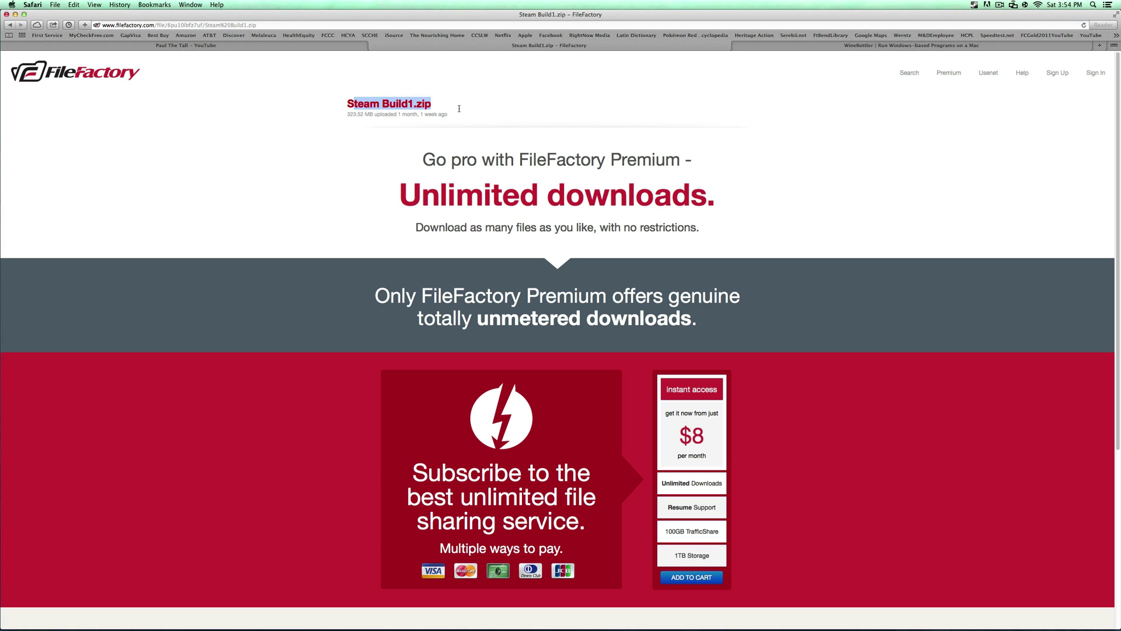
left_click(461, 112)
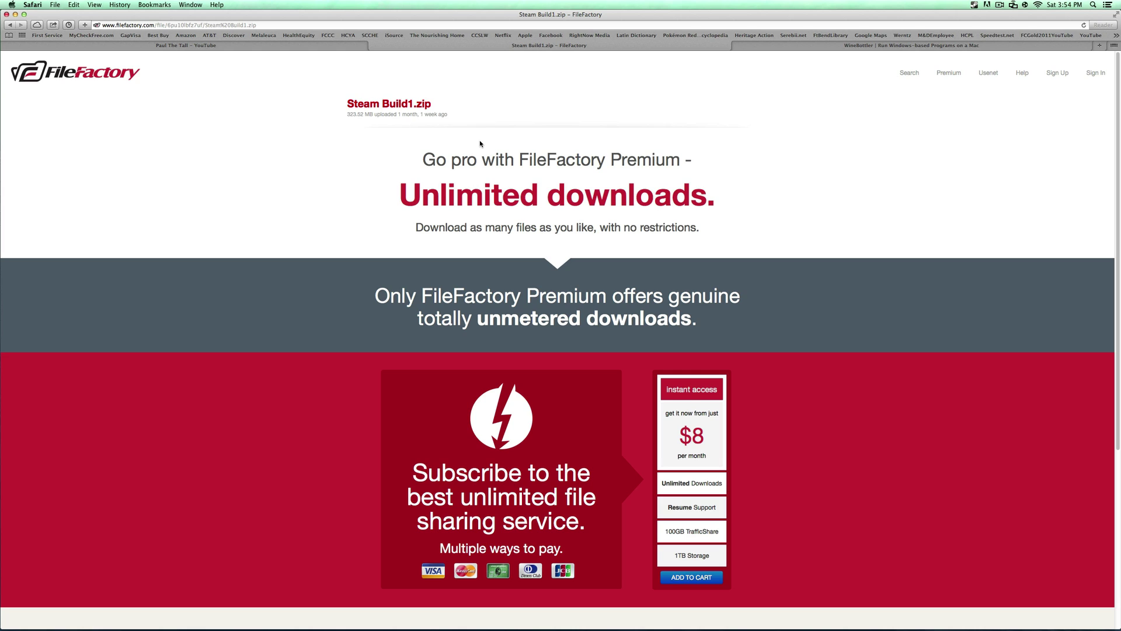
scroll(480, 144, "down", 1)
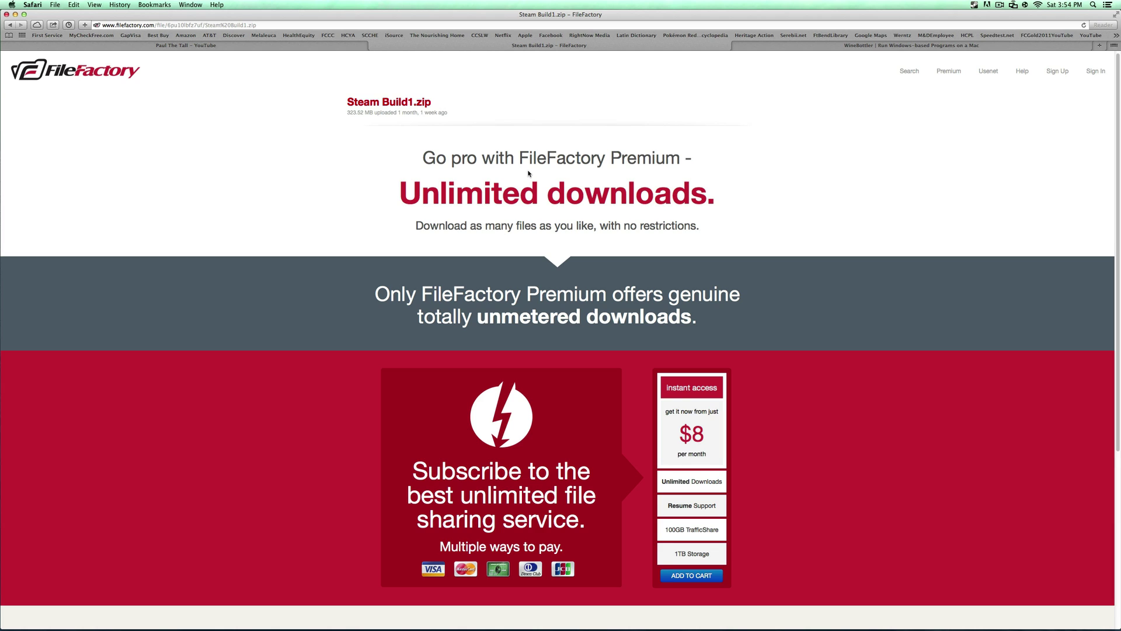
scroll(529, 174, "up", 1)
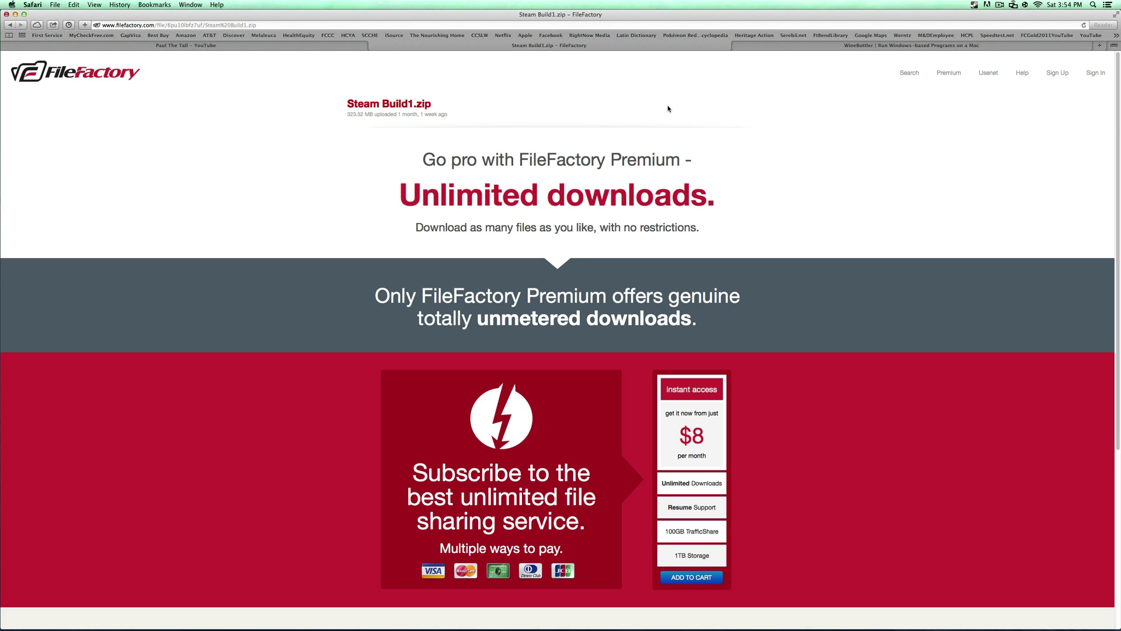
scroll(662, 113, "down", 5)
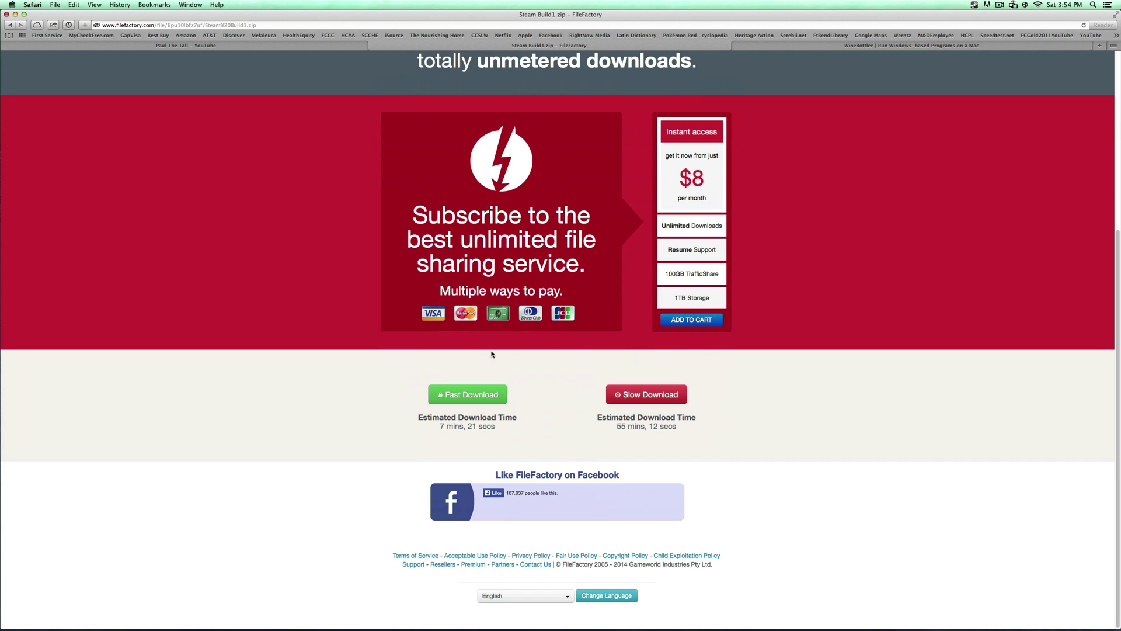
- After trying Fast Download and returning, start the free Slow Download countdown for Steam Build1.zip
left_click(472, 397)
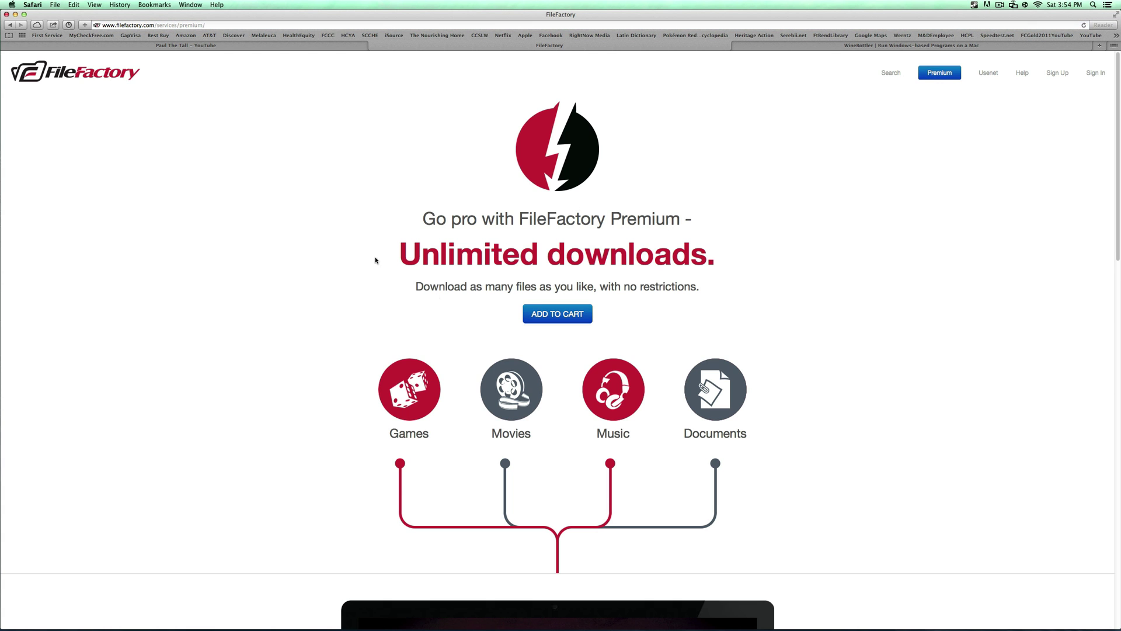
left_click(10, 26)
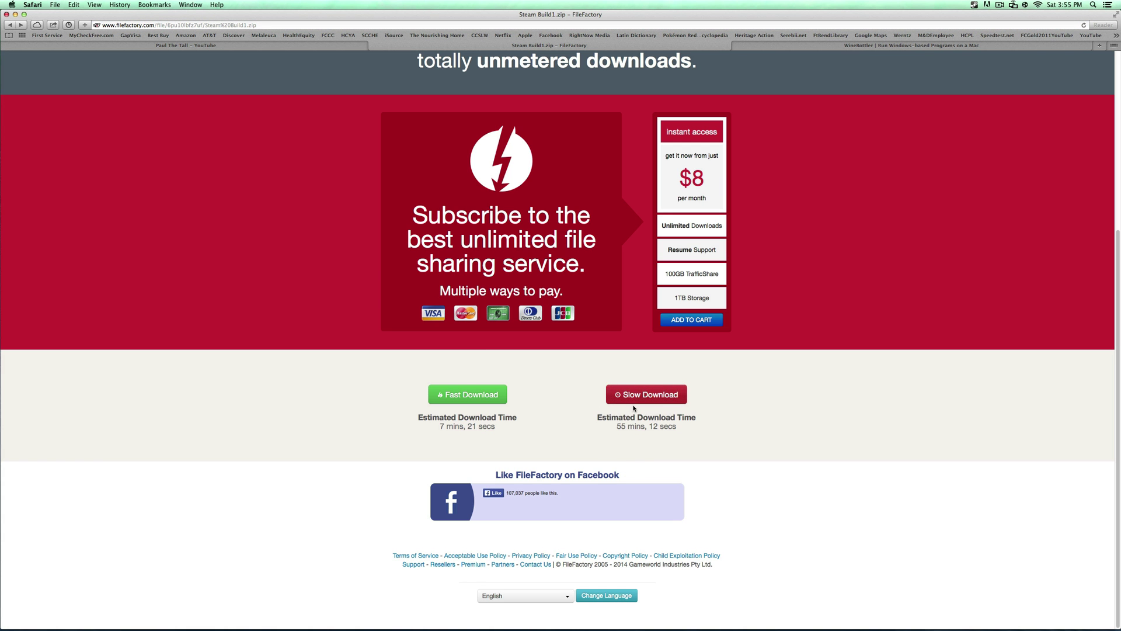
left_click_drag(618, 427, 678, 432)
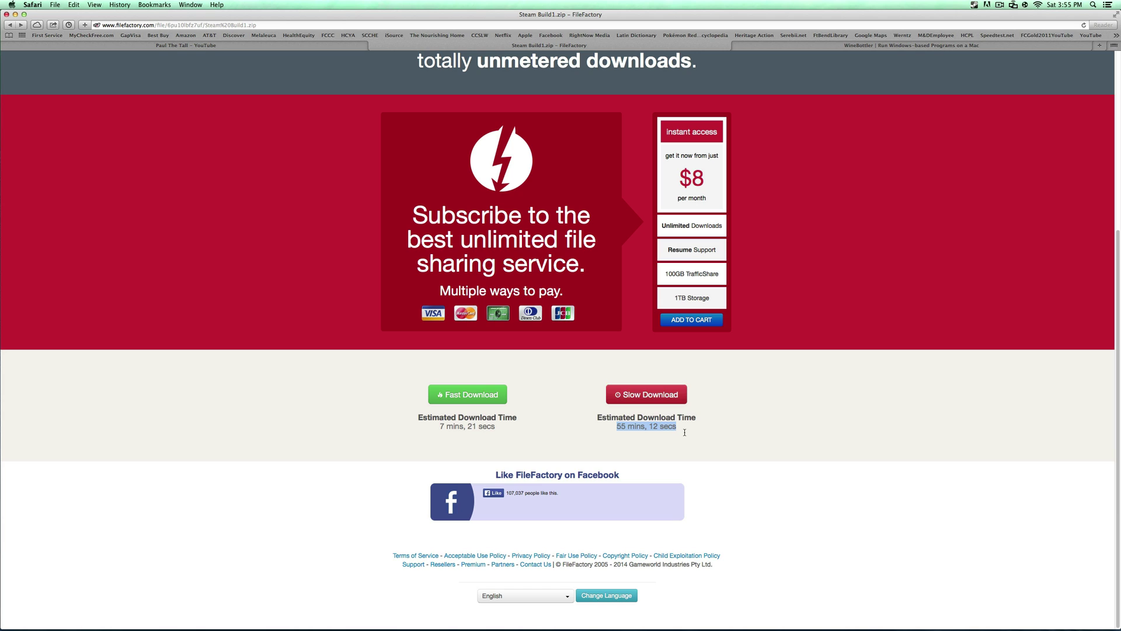
left_click(580, 410)
left_click_drag(439, 426, 496, 428)
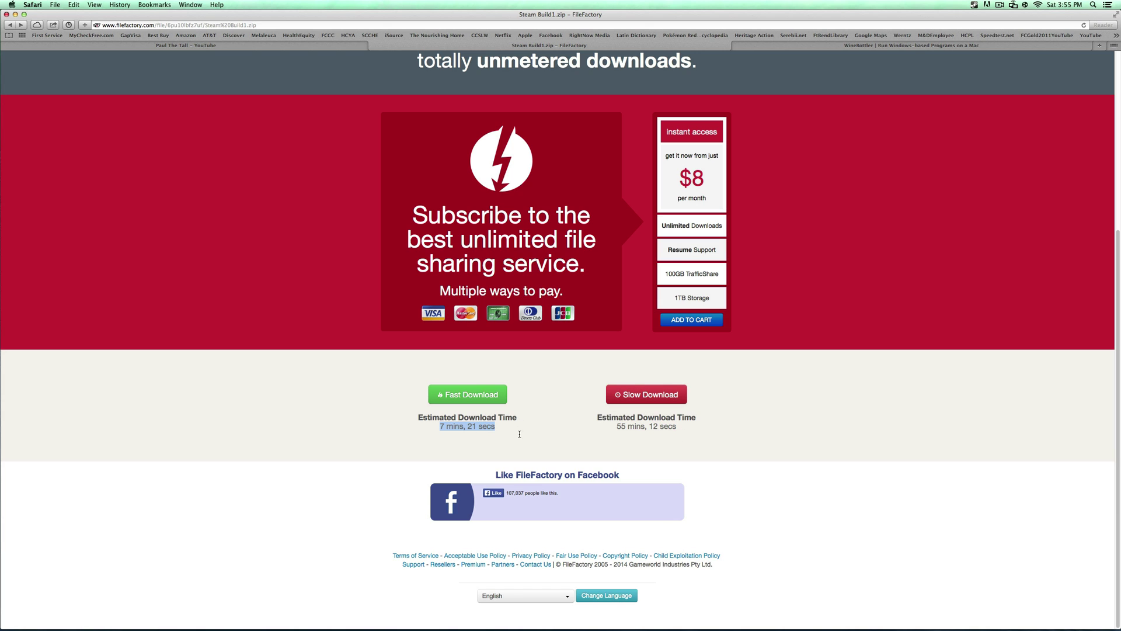
left_click(531, 432)
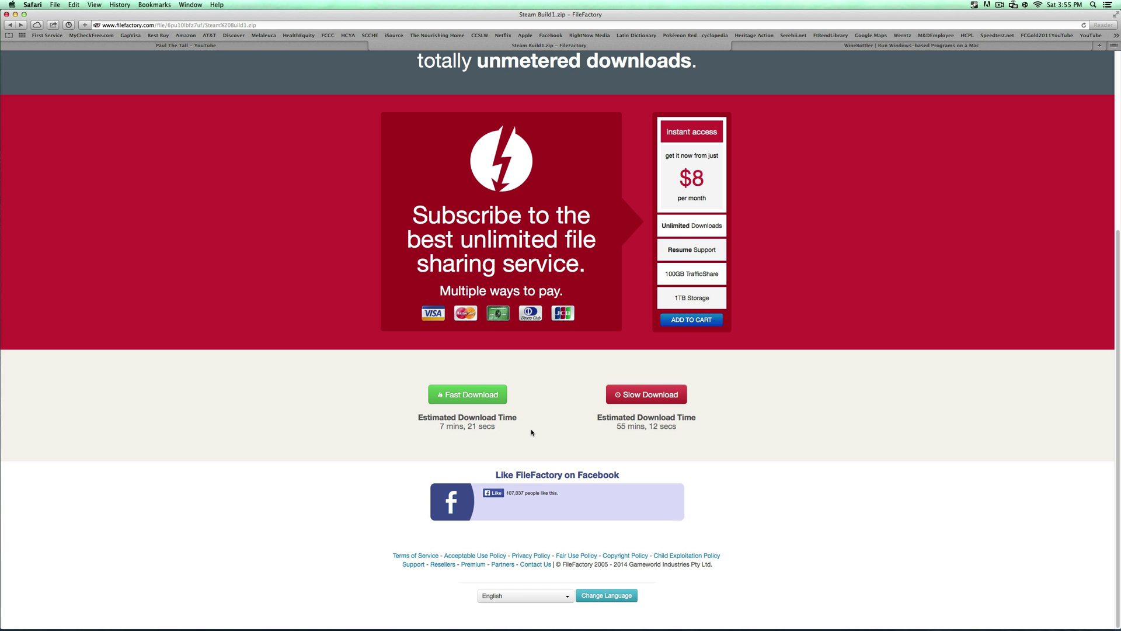
left_click(658, 400)
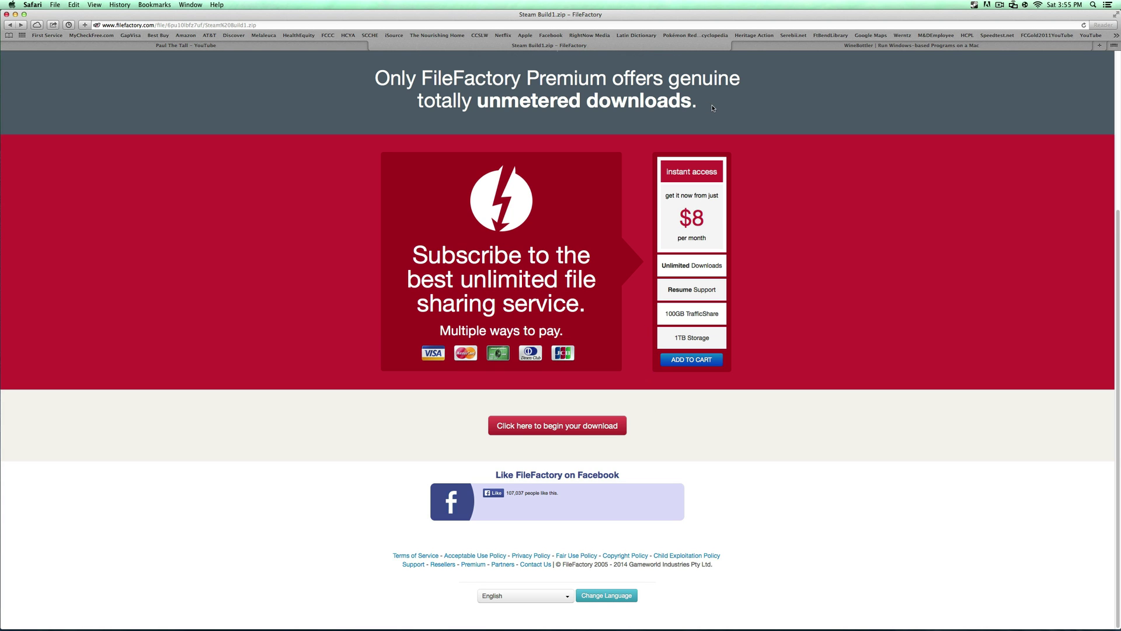
- Begin downloading Steam Build1.zip from FileFactory's download link
scroll(713, 108, "up", 5)
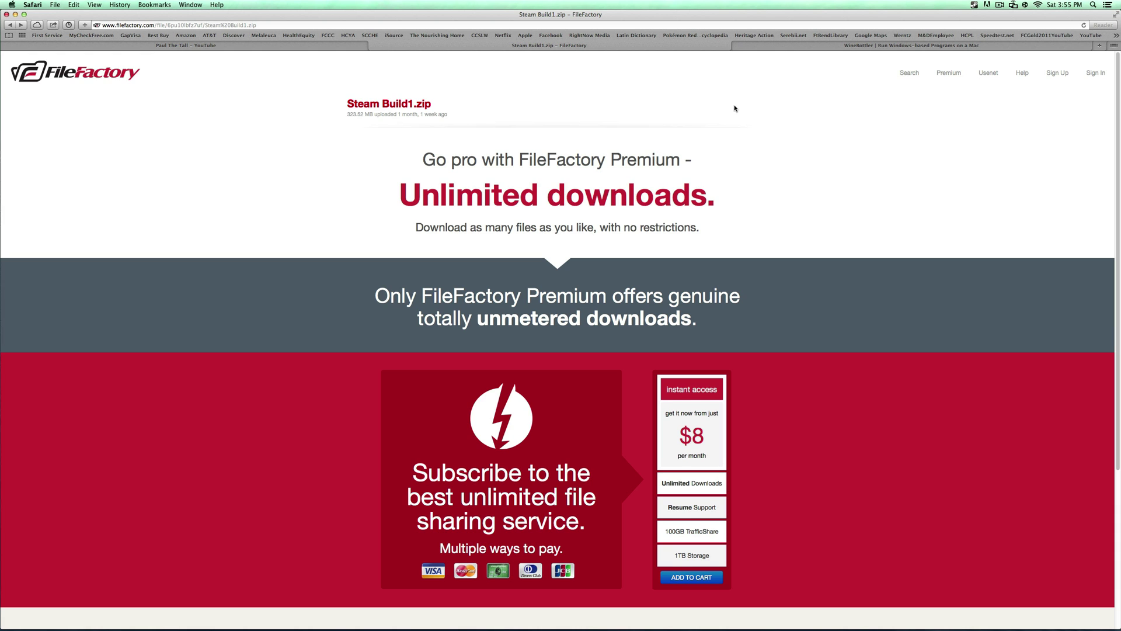
scroll(711, 233, "down", 4)
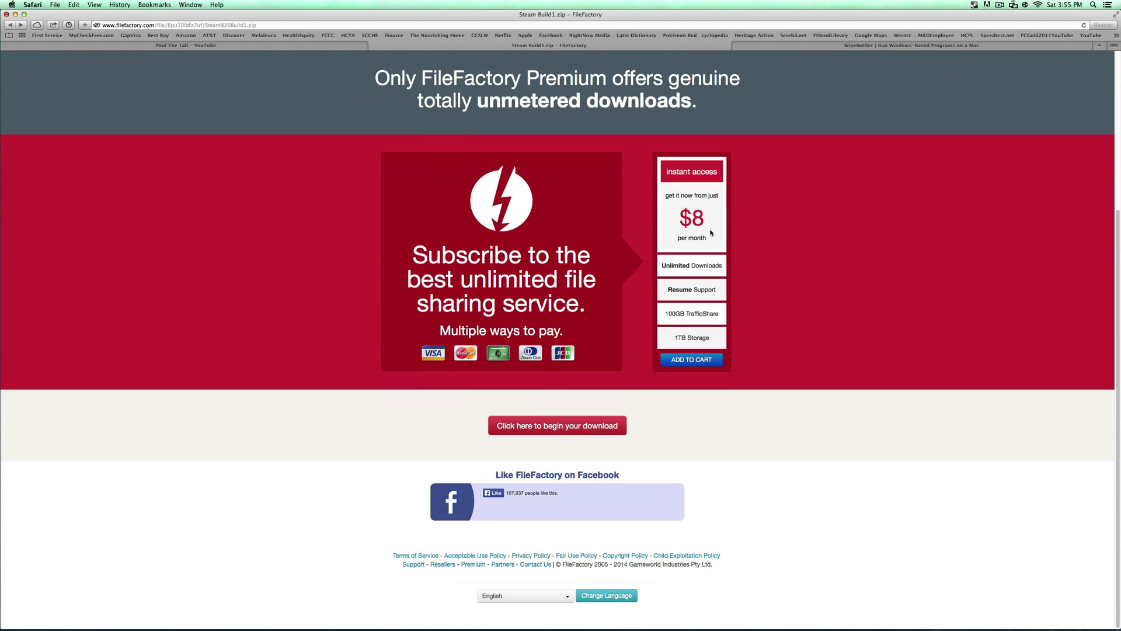
left_click(582, 432)
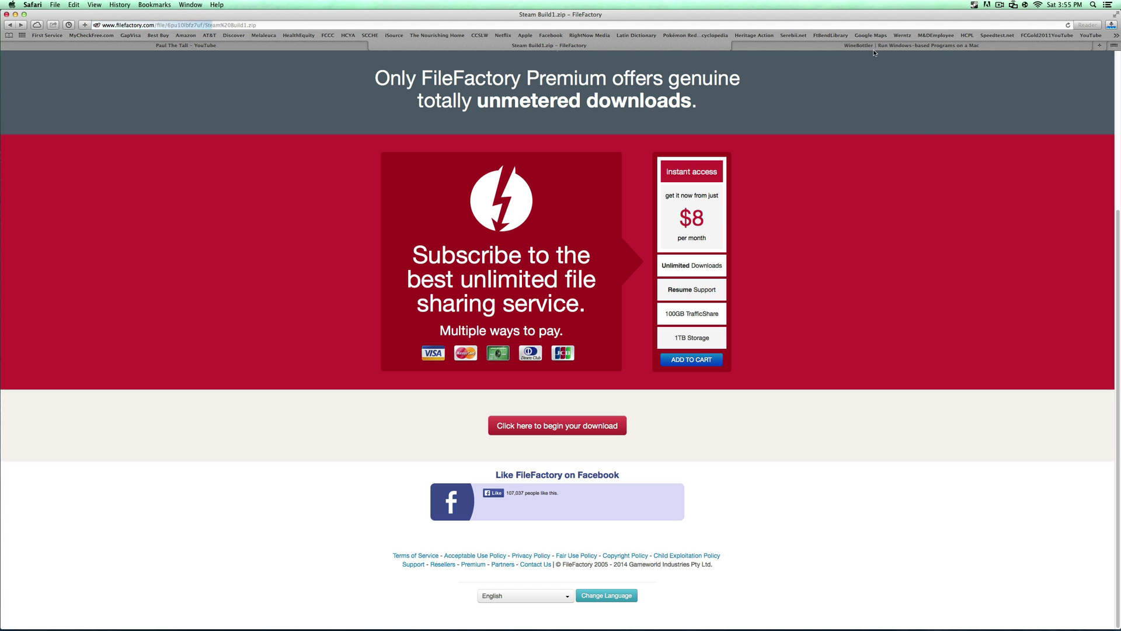
- Stop and clear the Steam Build1.zip download in Safari's Downloads list, then return to YouTube
left_click(1111, 27)
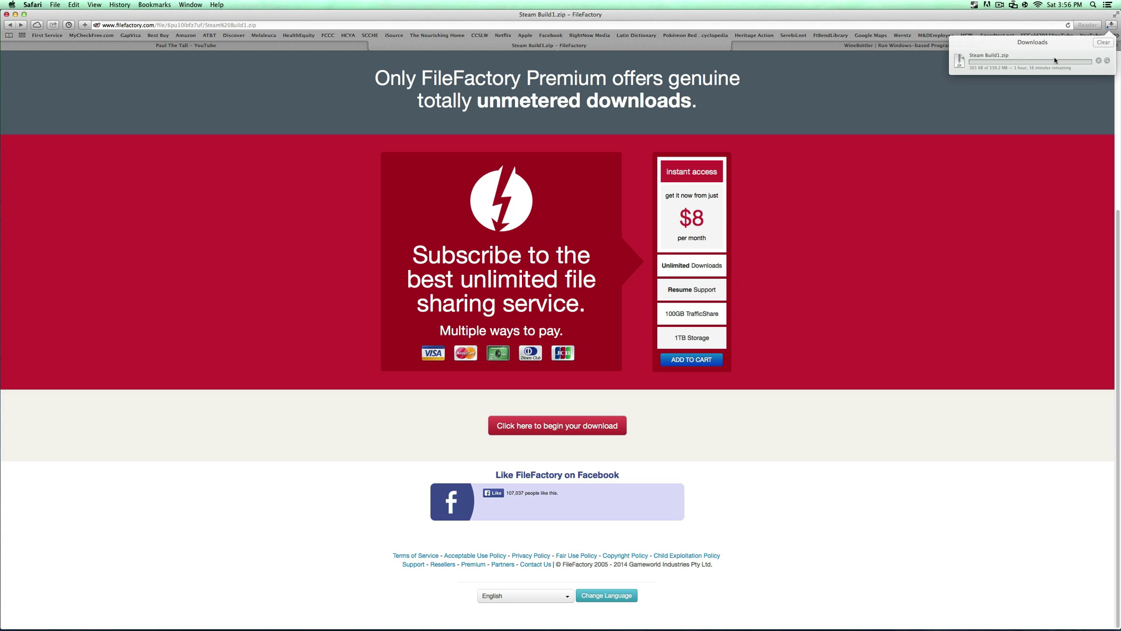
left_click(1098, 62)
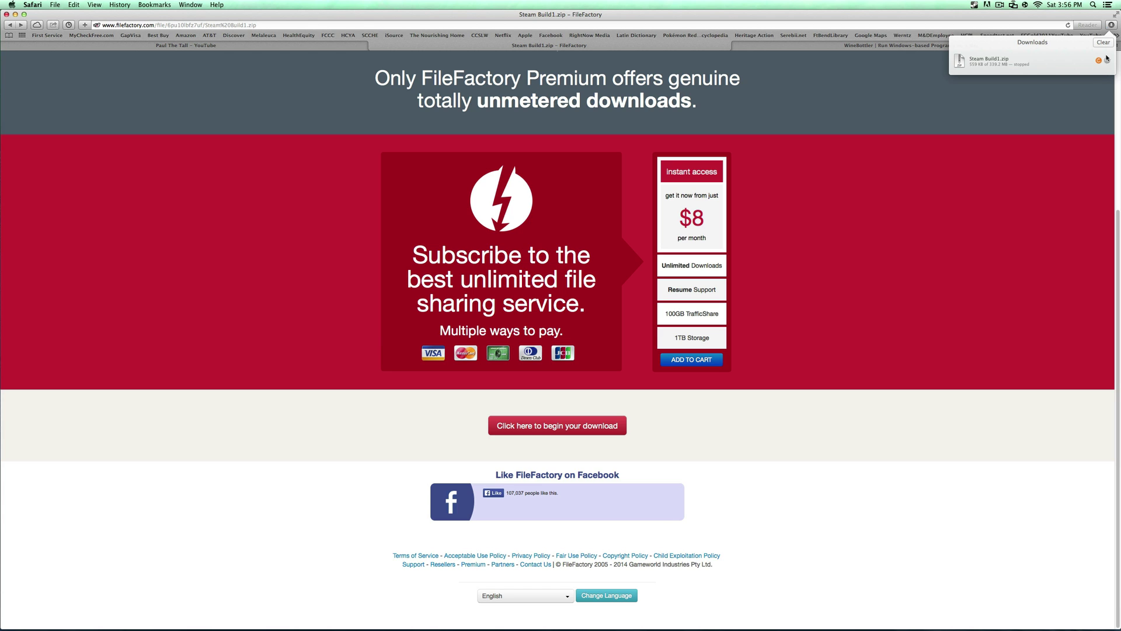
left_click(1103, 42)
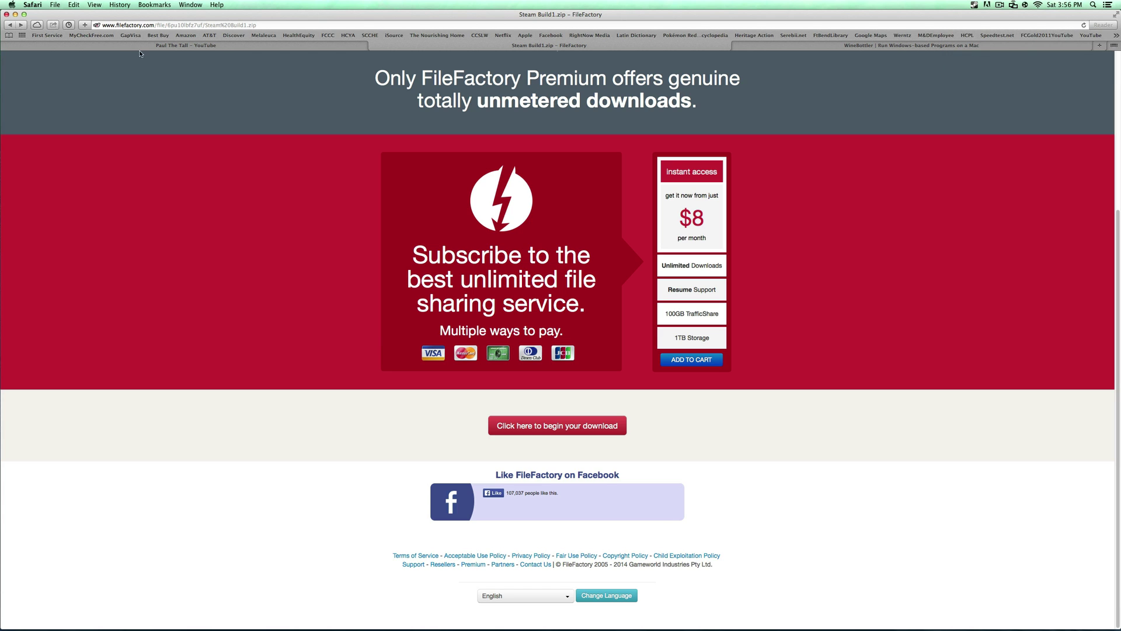
left_click(221, 47)
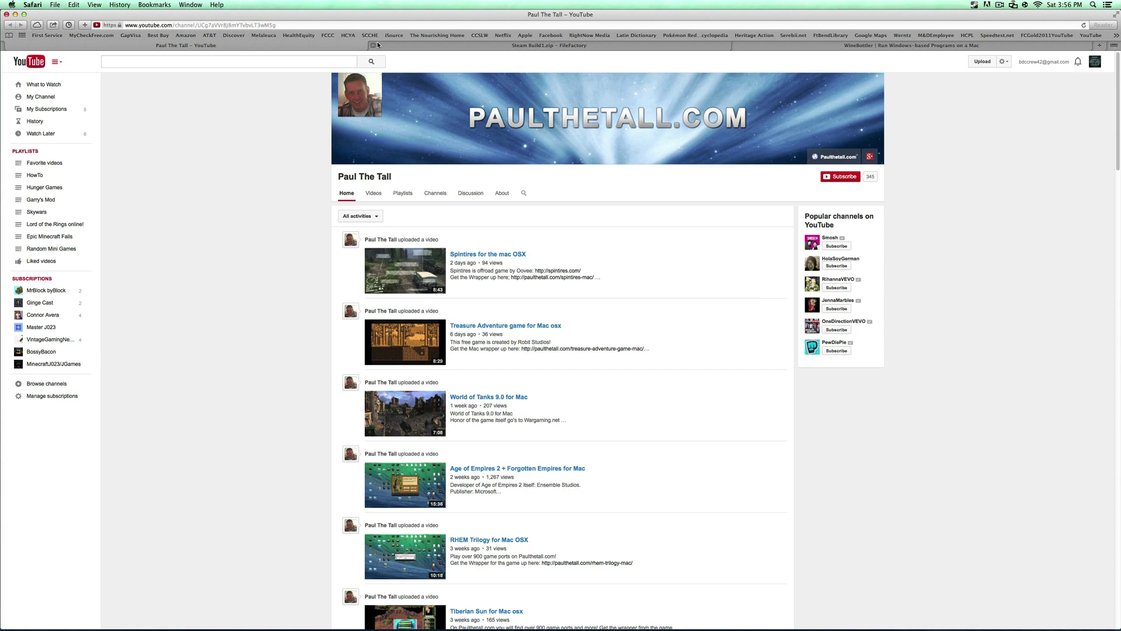
- Minimize Safari and quit Steam (Windows) from its Dock icon menu
left_click(15, 14)
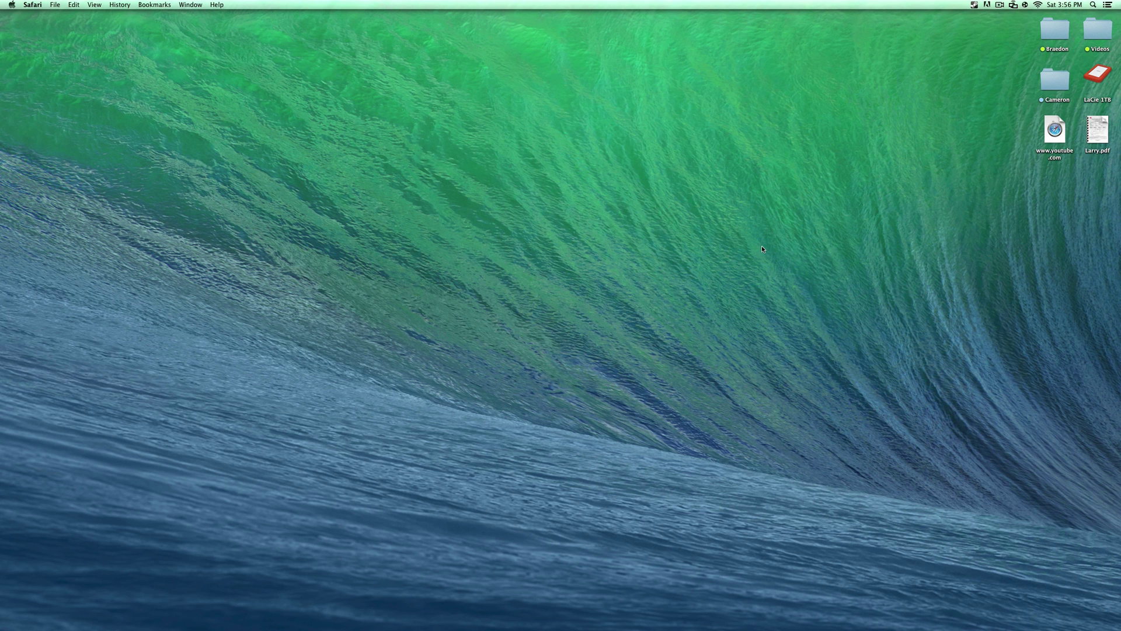
mouse_move(981, 628)
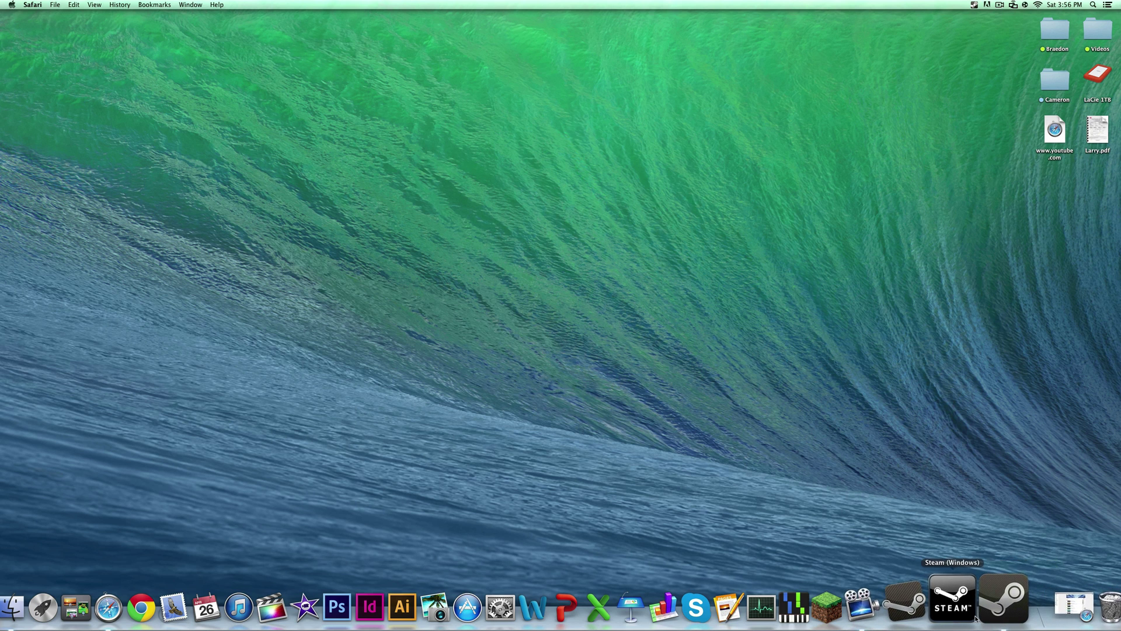
right_click(994, 604)
left_click(1001, 559)
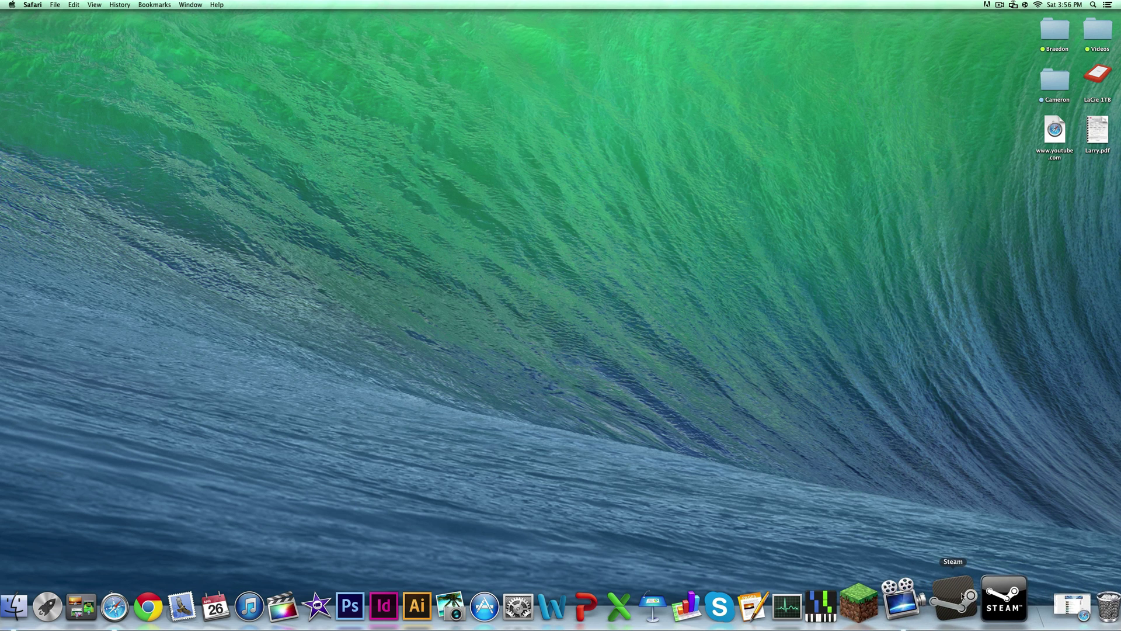
- Launch Steam (Windows), select DayZ rather than PlanetSide 2 in the Library, and press PLAY
left_click(989, 597)
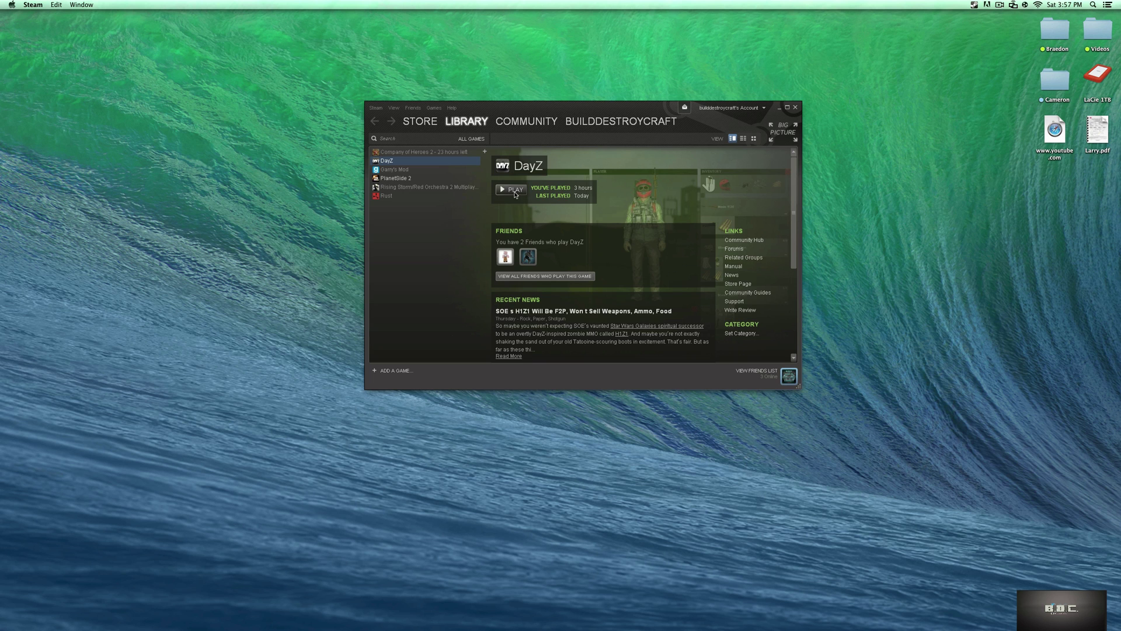
left_click(397, 178)
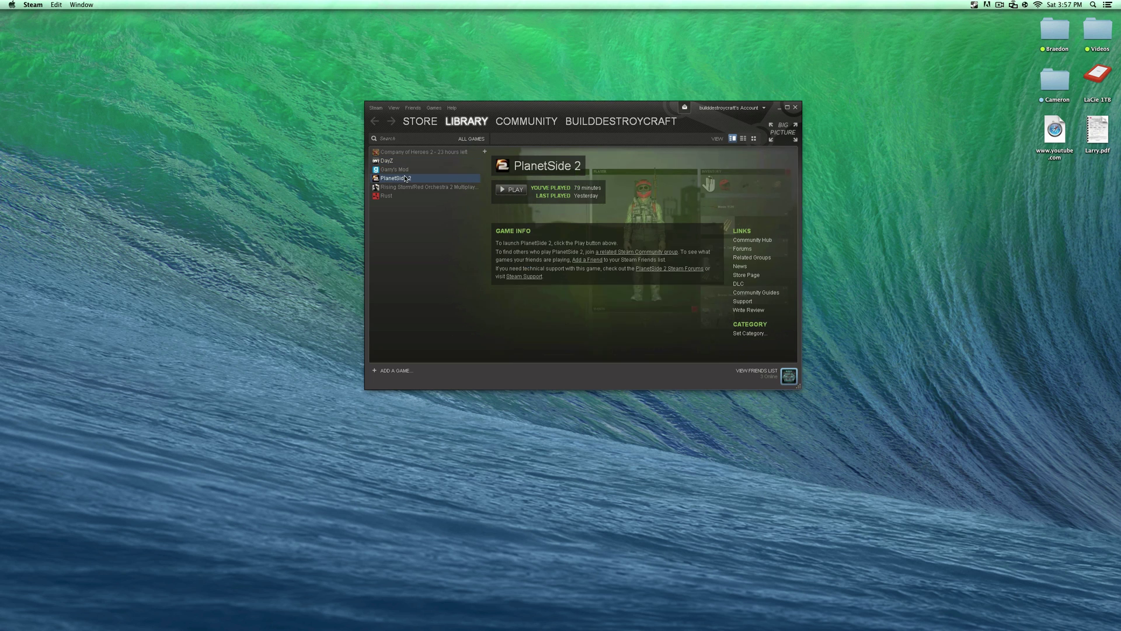
left_click(410, 162)
left_click(402, 178)
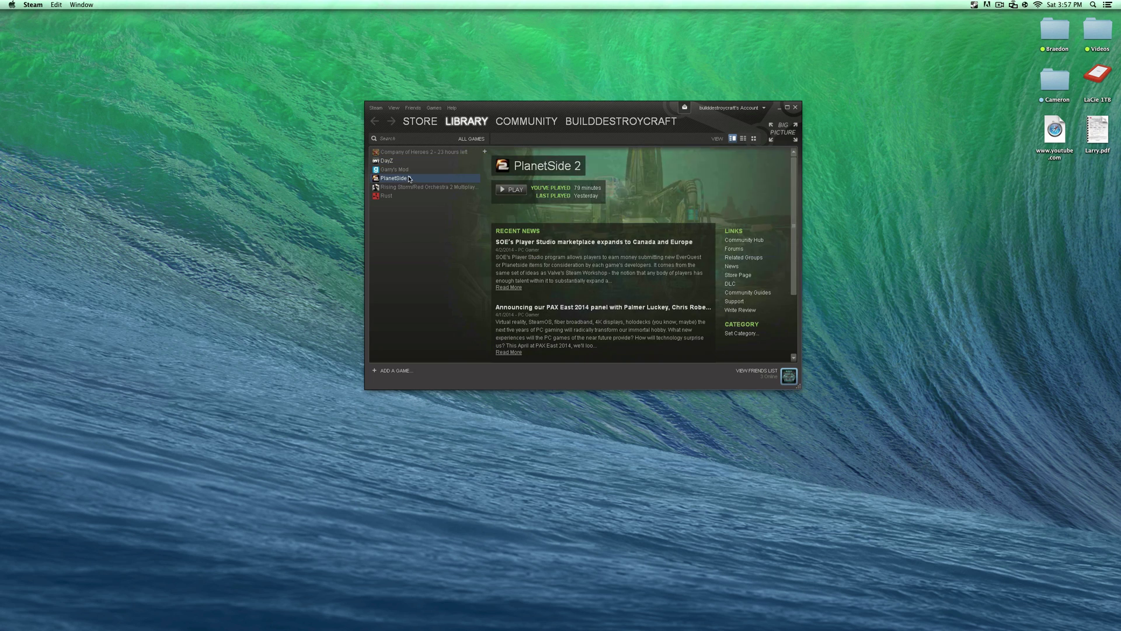
left_click(405, 162)
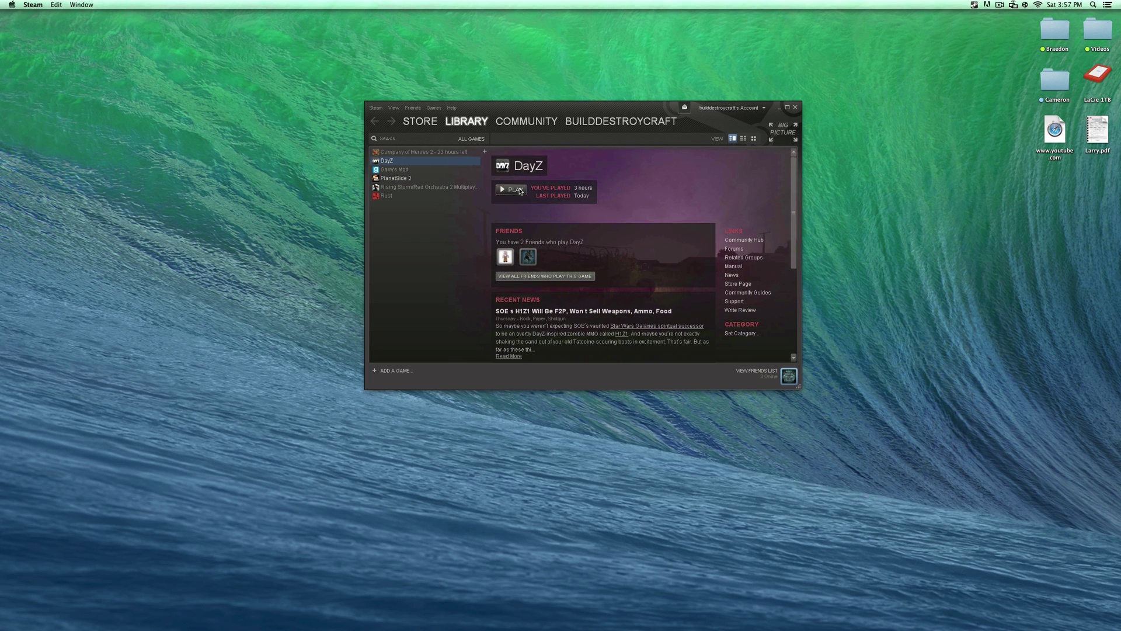
left_click(517, 189)
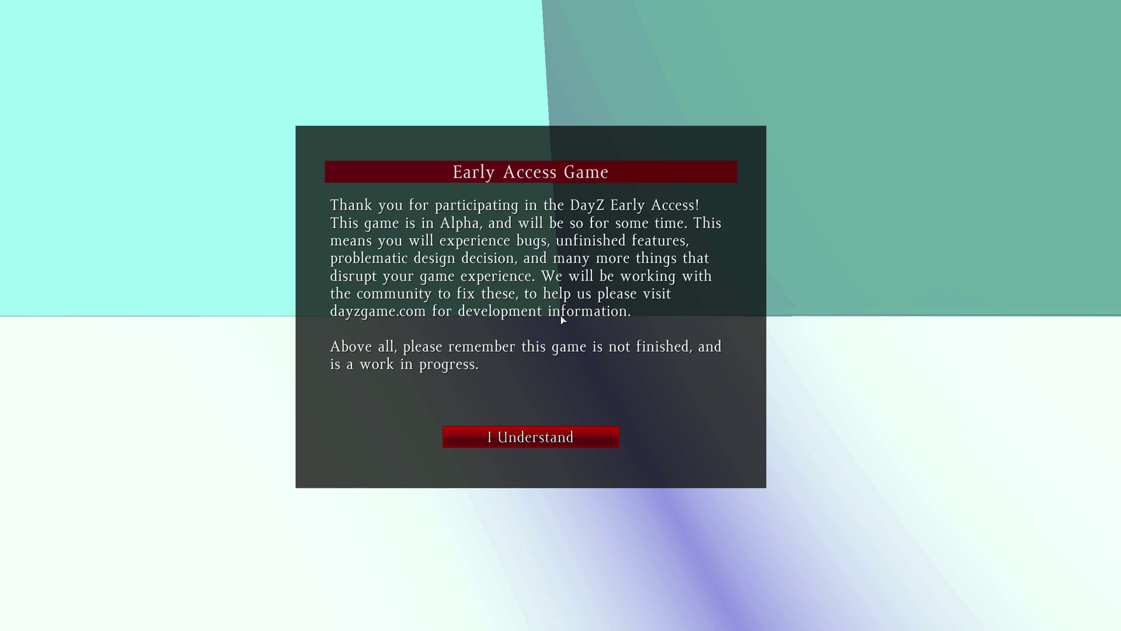
- Accept DayZ's Early Access notice with I Understand to continue into the game
left_click(570, 442)
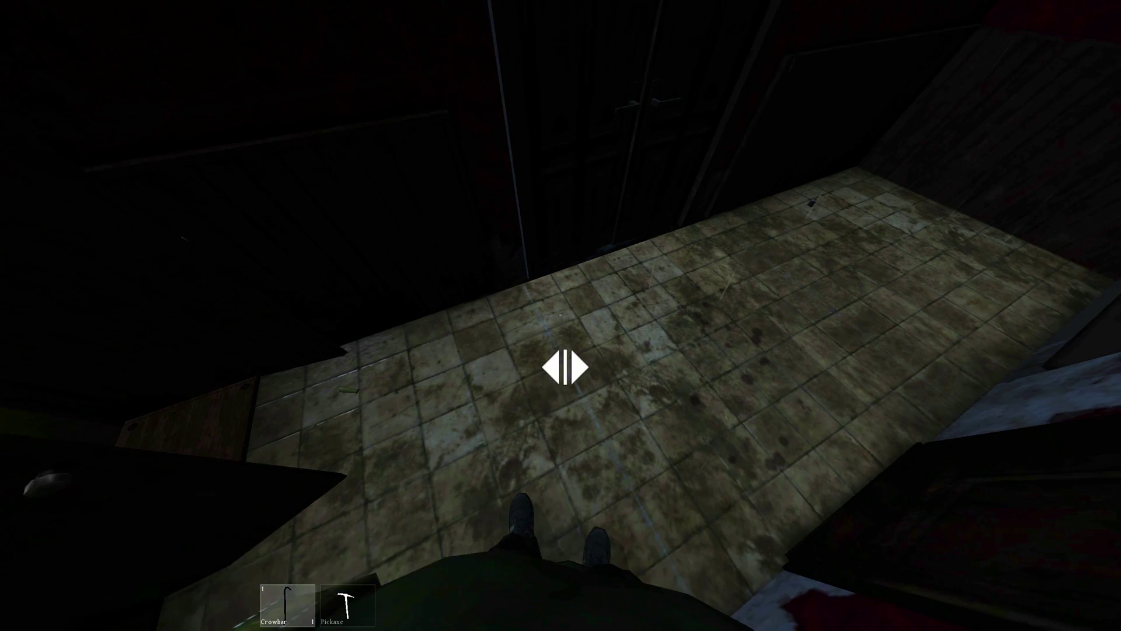
- Walk across the tiled room, check the inventory, then keep heading toward the doorway
key("w")
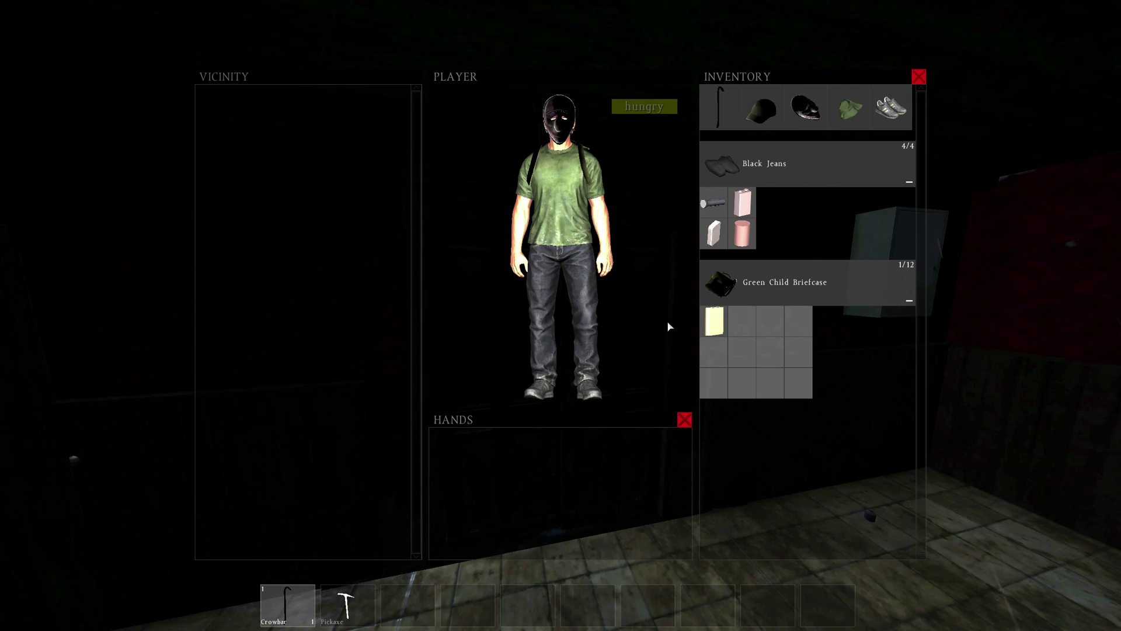
key("Tab")
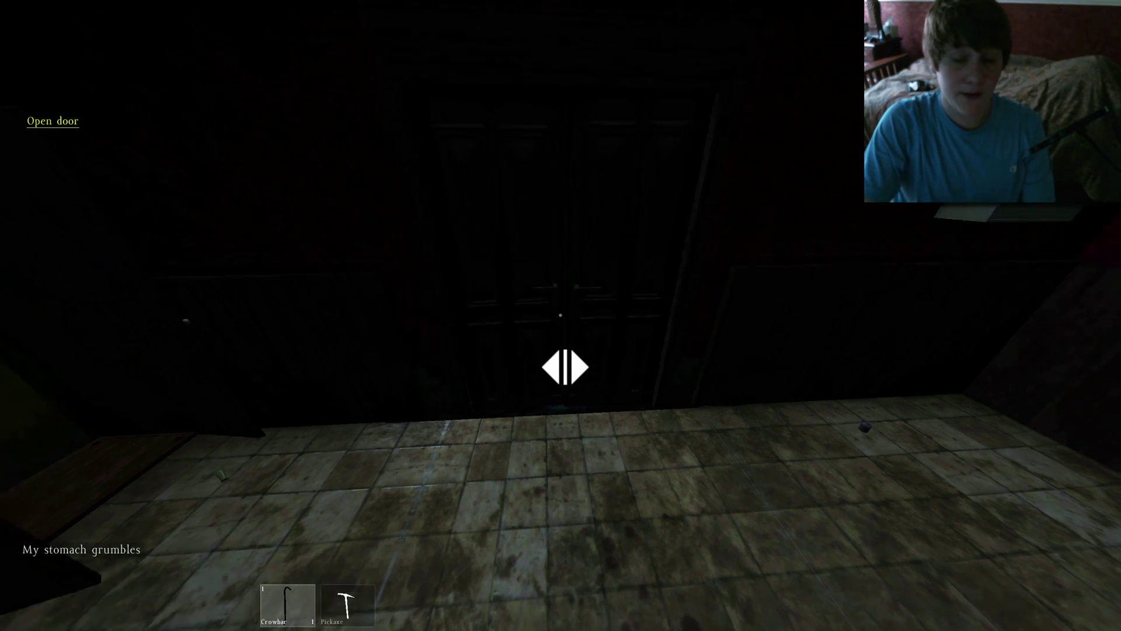
key("w")
key("w")
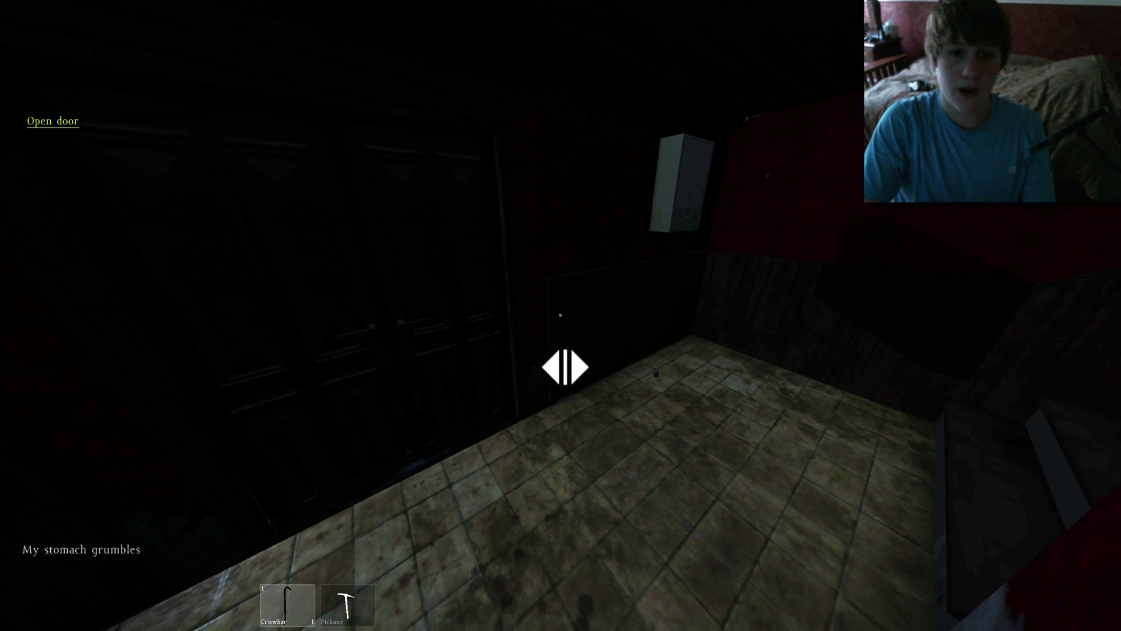